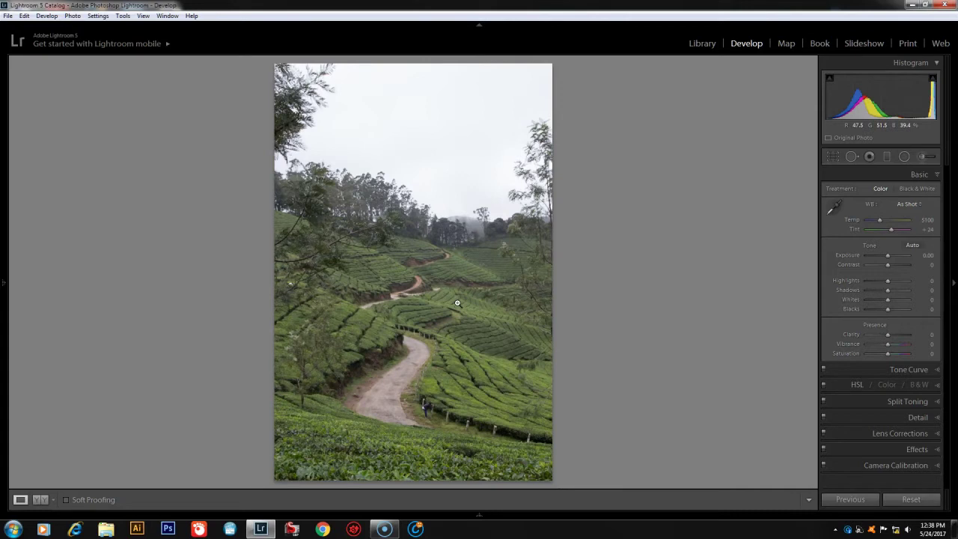
Step: Inspect the person beside the road up close, and compare the unedited tea plantation photo with its edited version
{"action": "left_click", "coordinate": [428, 408]}
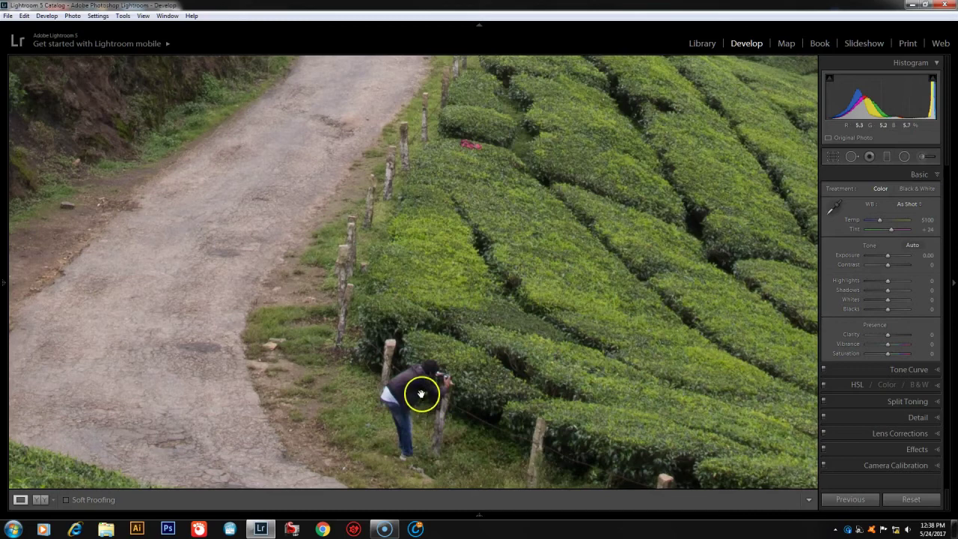
{"action": "left_click", "coordinate": [421, 391]}
{"action": "left_click", "coordinate": [453, 392]}
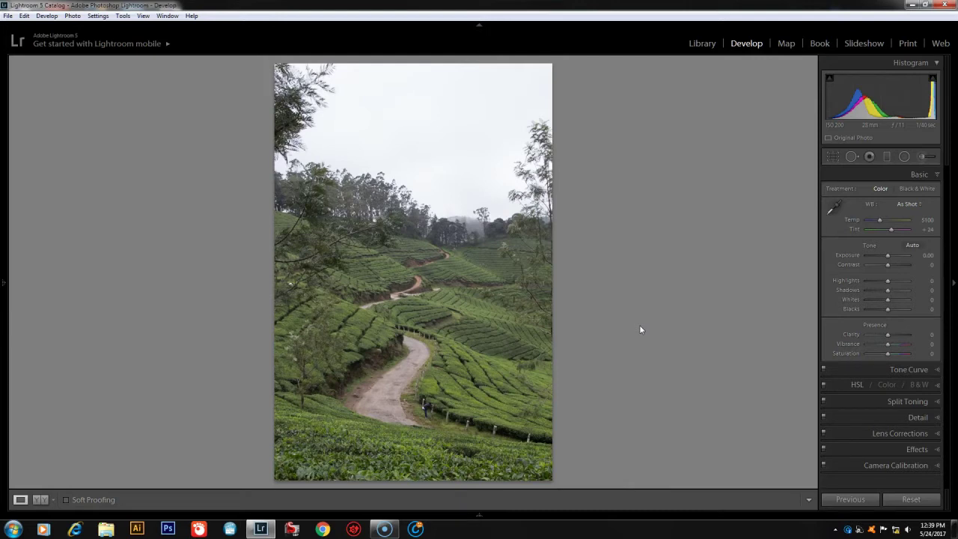
{"action": "key", "text": "Right"}
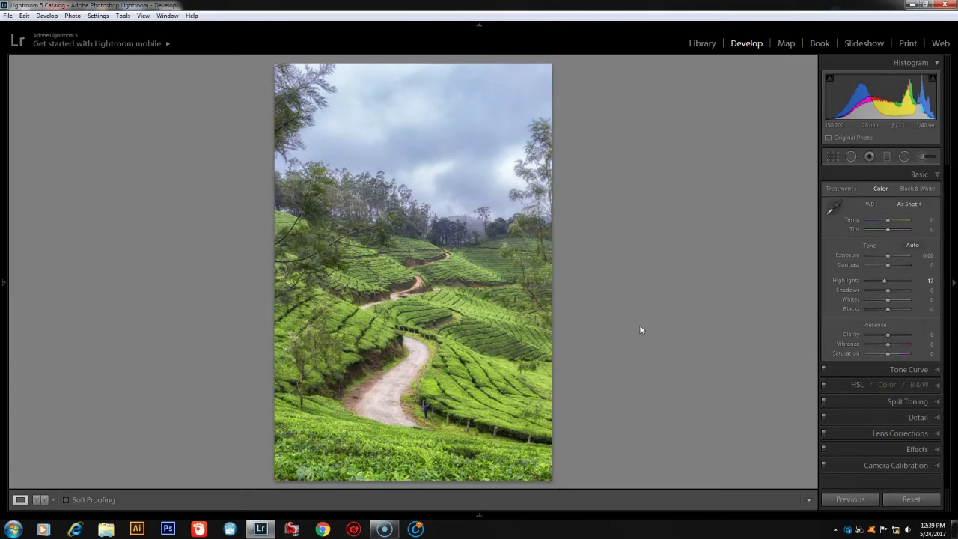
{"action": "key", "text": "Right"}
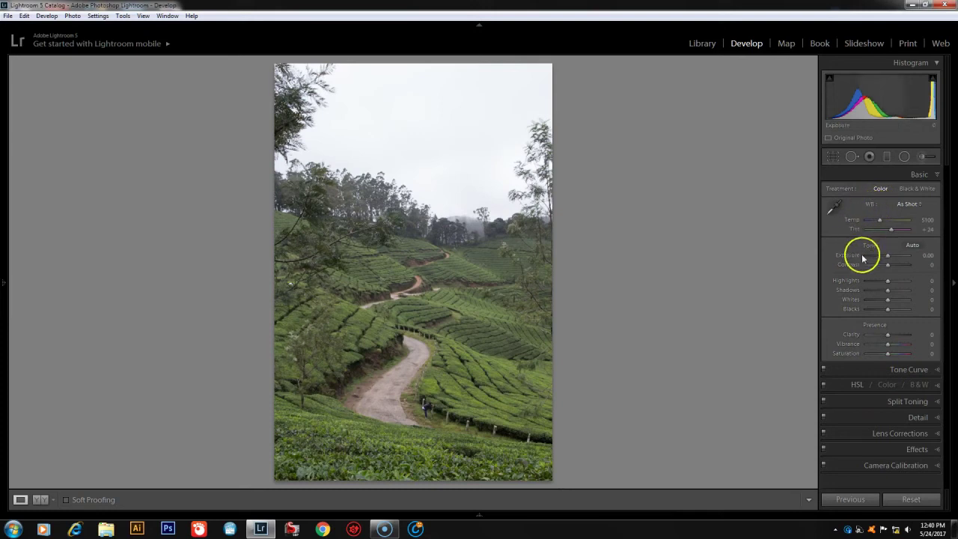
Step: Review the white balance presets, try the colour temperature at 2000 and at 50000, and reset it
{"action": "left_click", "coordinate": [907, 204]}
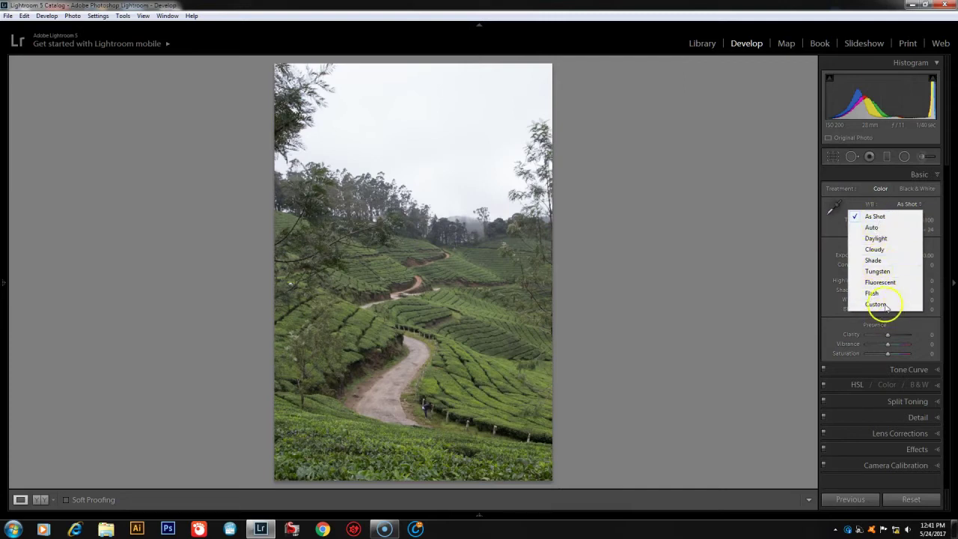
{"action": "left_click", "coordinate": [907, 203]}
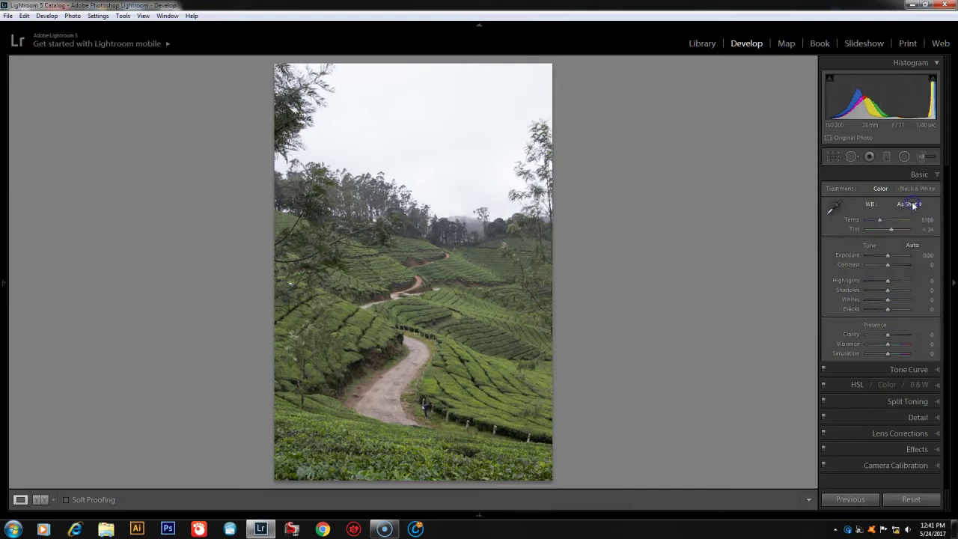
{"action": "left_click", "coordinate": [879, 222]}
{"action": "left_click_drag", "start_coordinate": [879, 221], "coordinate": [824, 263]}
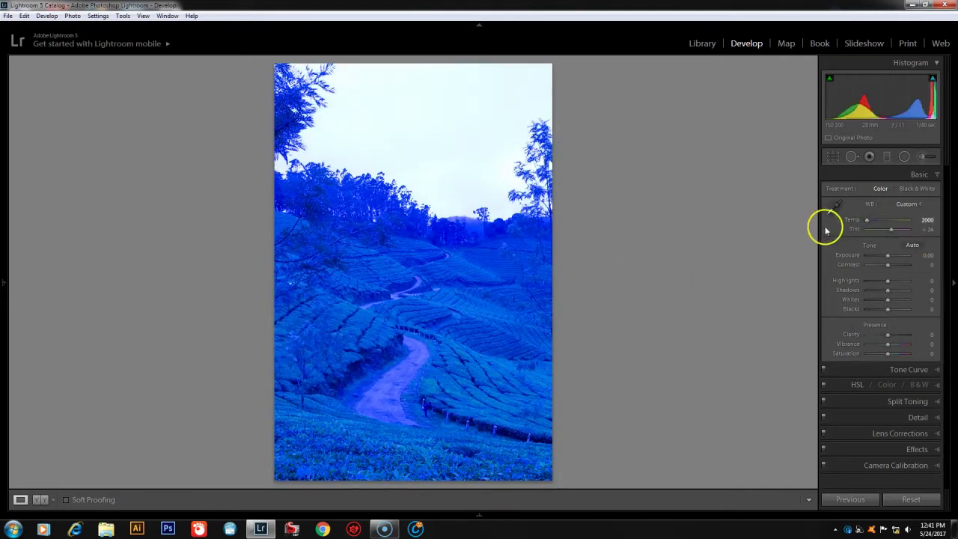
{"action": "left_click", "coordinate": [867, 223]}
{"action": "left_click_drag", "start_coordinate": [867, 223], "coordinate": [919, 225]}
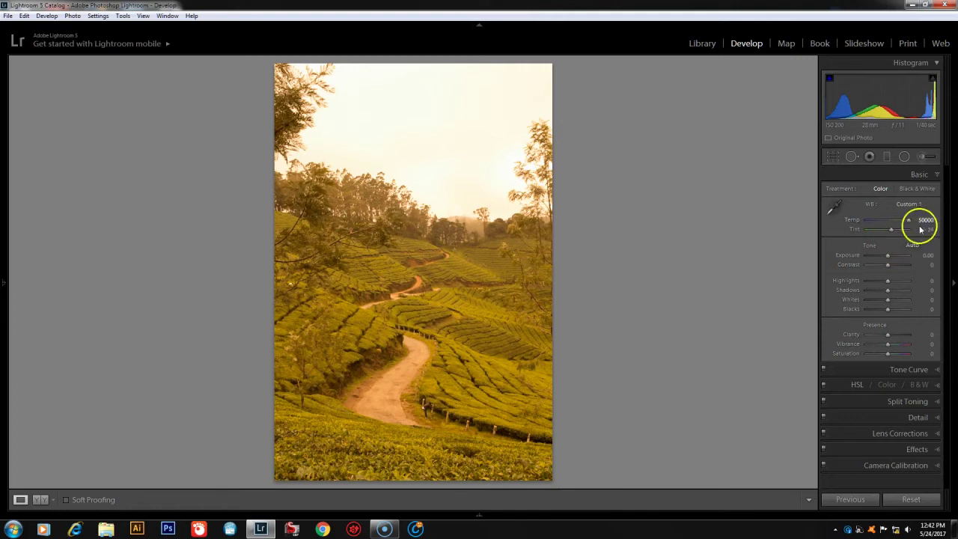
{"action": "left_click", "coordinate": [857, 223]}
{"action": "left_click", "coordinate": [868, 210]}
{"action": "double_click", "coordinate": [852, 221]}
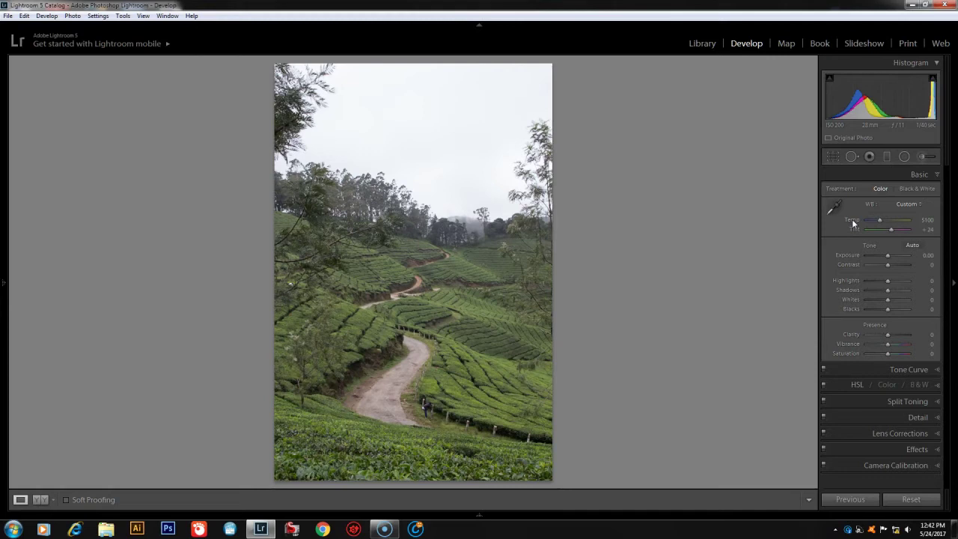
Step: Try the white balance tint at +150 and reset it to its default
{"action": "left_click", "coordinate": [868, 217]}
{"action": "left_click", "coordinate": [890, 230]}
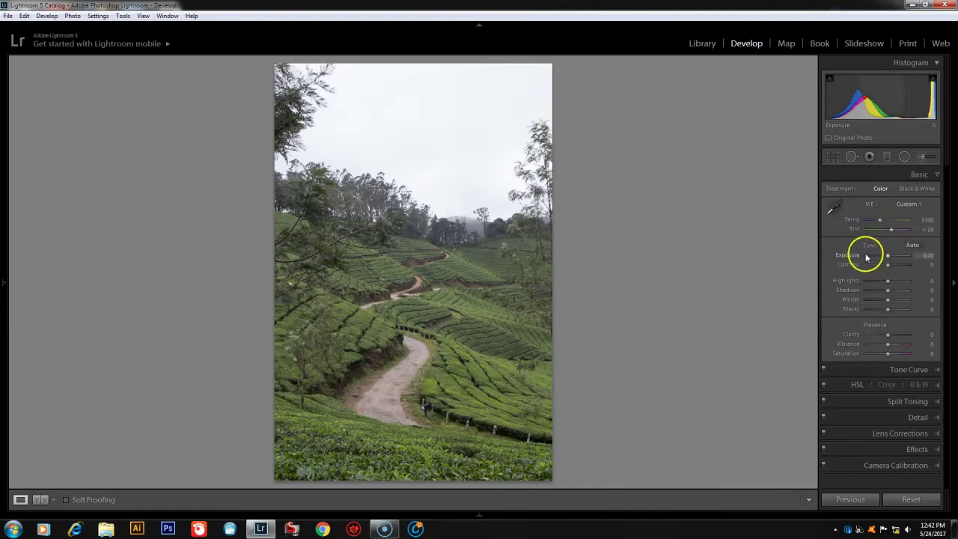
{"action": "left_click_drag", "start_coordinate": [890, 229], "coordinate": [922, 233]}
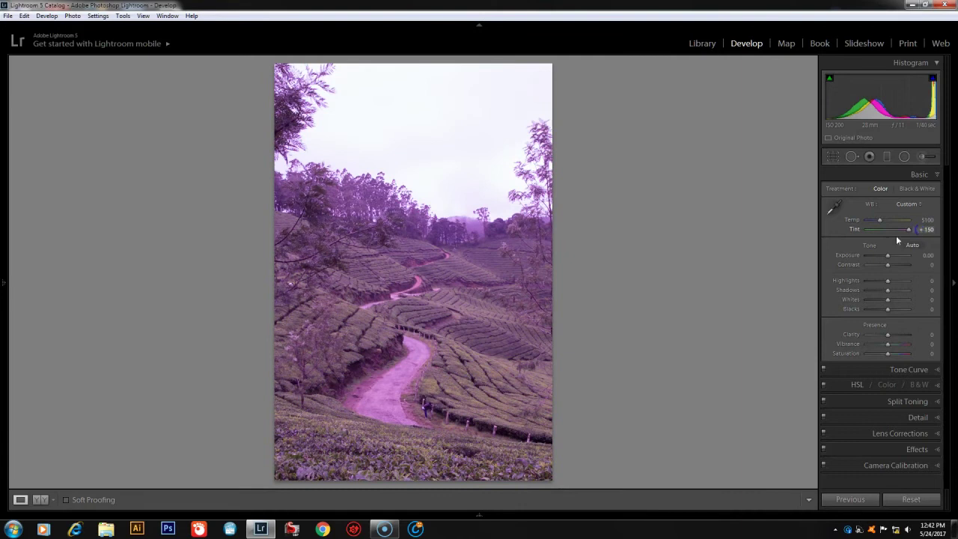
{"action": "double_click", "coordinate": [855, 230]}
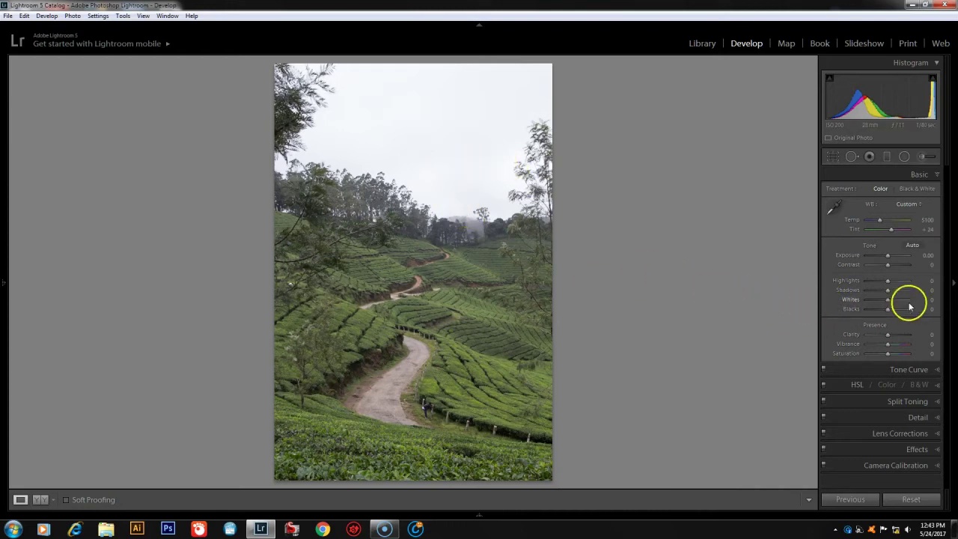
Step: Lower the photo's Highlights to -100 to recover detail in the sky
{"action": "left_click", "coordinate": [886, 282]}
{"action": "left_click_drag", "start_coordinate": [887, 283], "coordinate": [856, 285]}
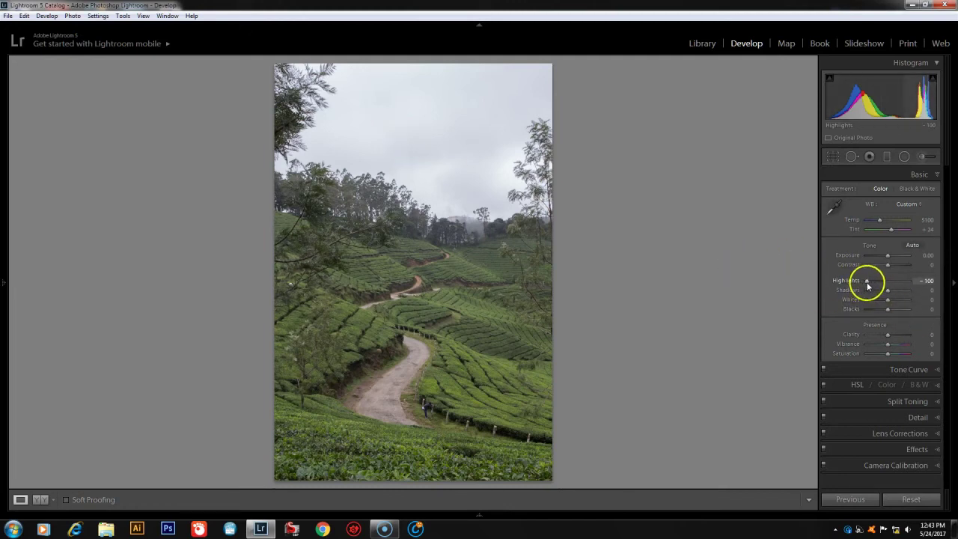
{"action": "mouse_move", "coordinate": [864, 279]}
{"action": "left_mouse_down"}
{"action": "mouse_move", "coordinate": [888, 280]}
{"action": "mouse_move", "coordinate": [853, 282]}
{"action": "left_mouse_up"}
{"action": "left_click_drag", "start_coordinate": [854, 282], "coordinate": [854, 282]}
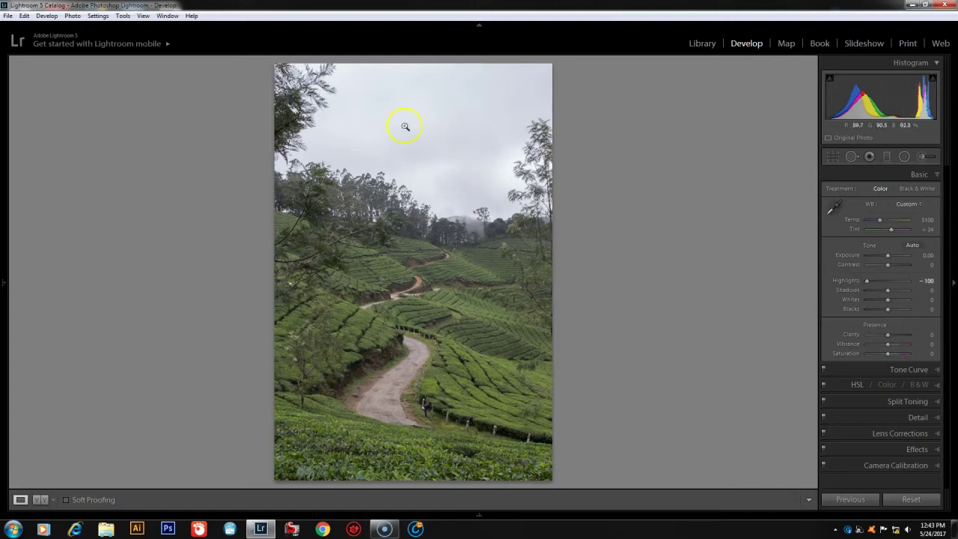
Step: Try Exposure at +2.50 and Highlights at +100, resetting each adjustment to its default
{"action": "left_click_drag", "start_coordinate": [887, 258], "coordinate": [896, 257]}
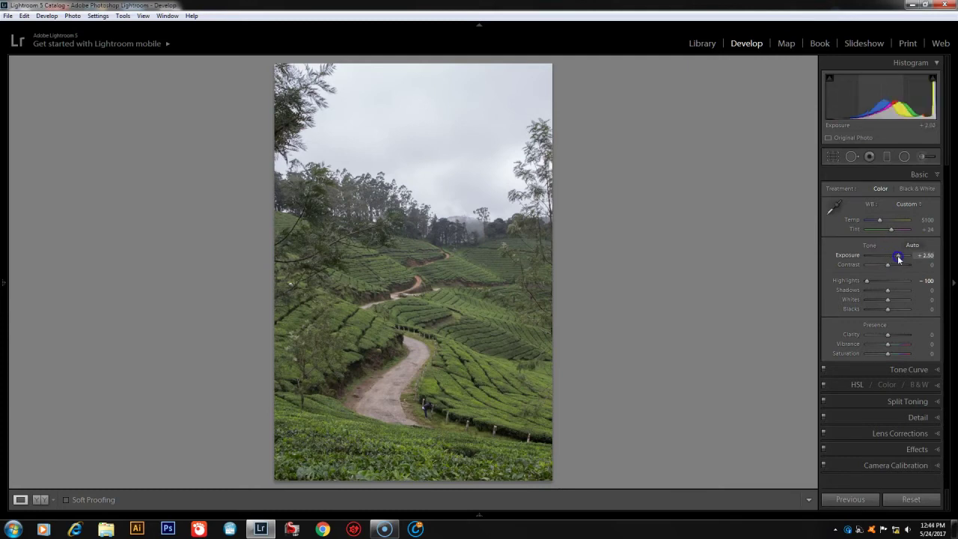
{"action": "double_click", "coordinate": [849, 255]}
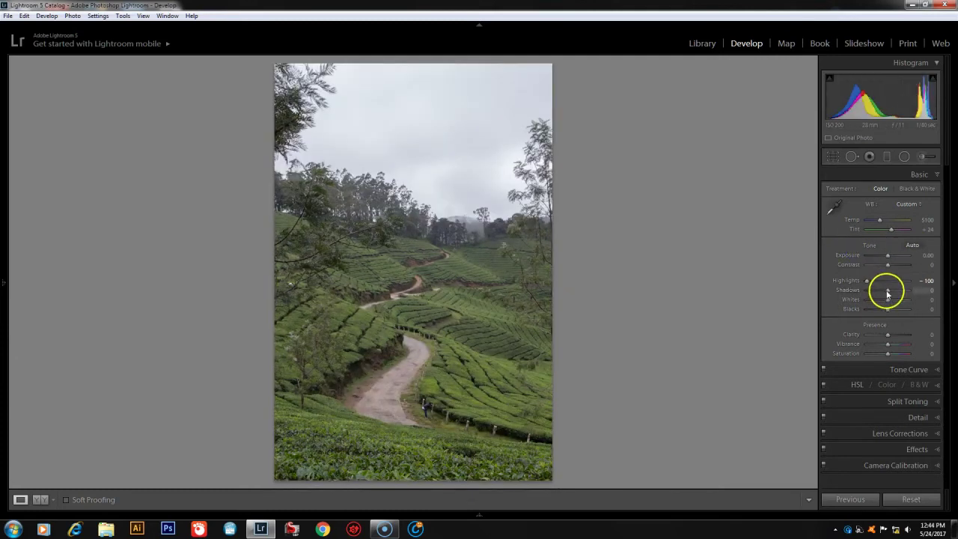
{"action": "left_click_drag", "start_coordinate": [867, 280], "coordinate": [923, 284]}
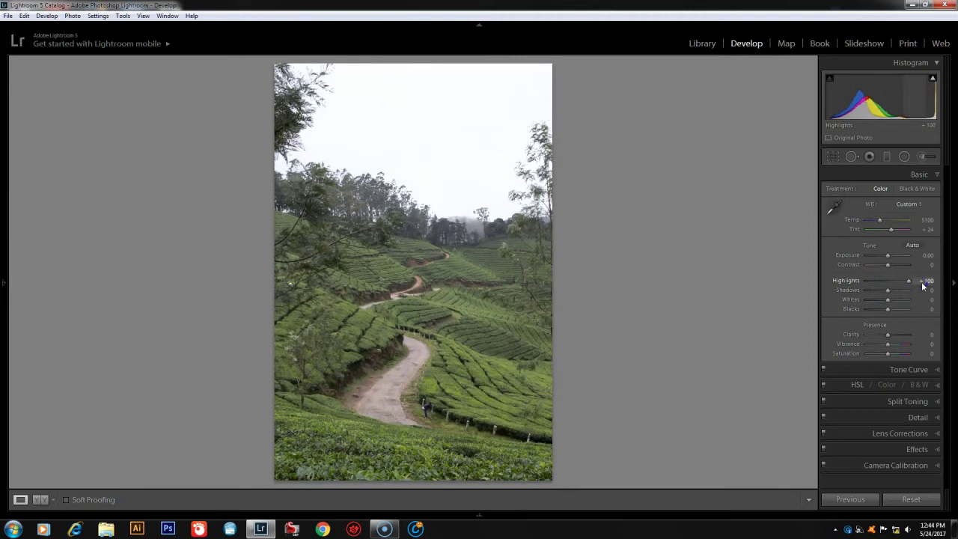
{"action": "double_click", "coordinate": [847, 281]}
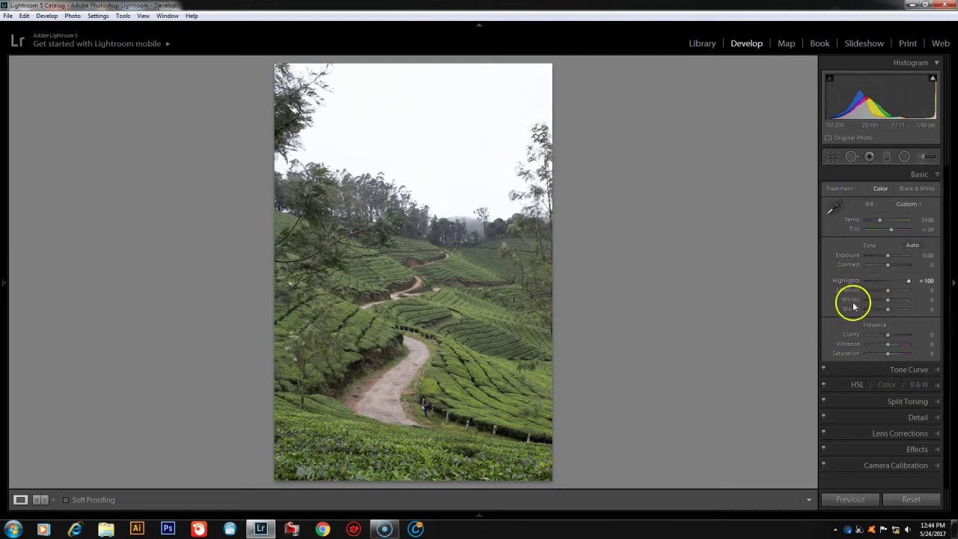
Step: Try Highlights at -100 with Shadows at +100 and +38, and reset both adjustments
{"action": "left_click", "coordinate": [888, 283]}
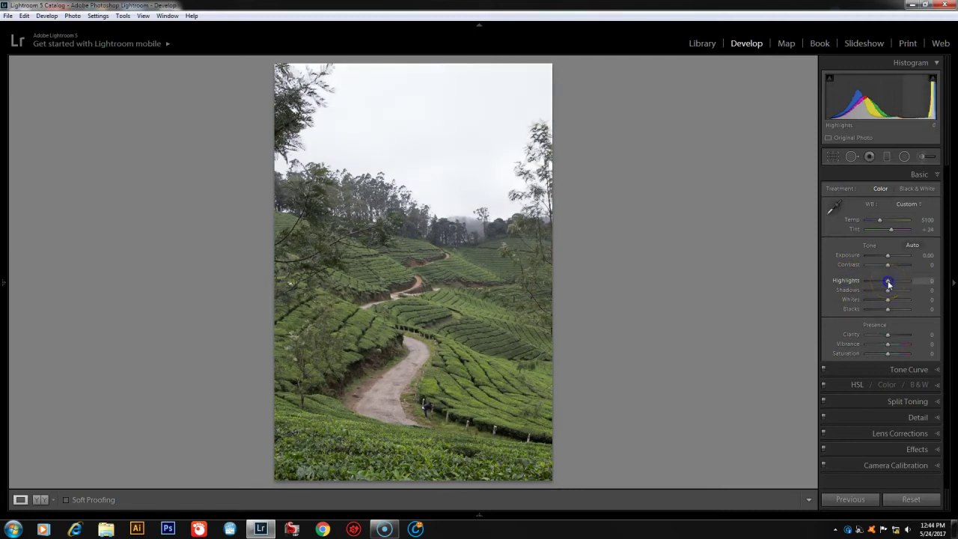
{"action": "left_click_drag", "start_coordinate": [888, 283], "coordinate": [867, 284]}
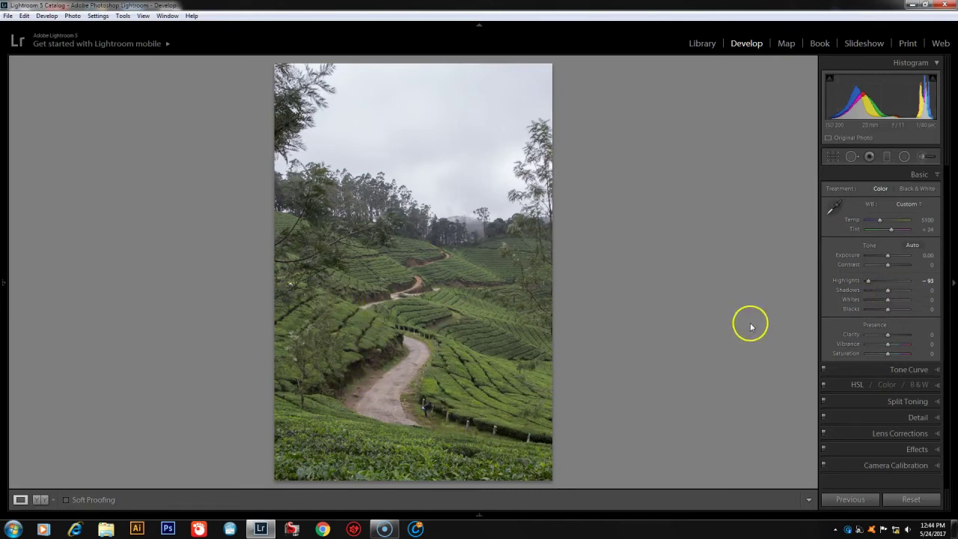
{"action": "left_click", "coordinate": [887, 291]}
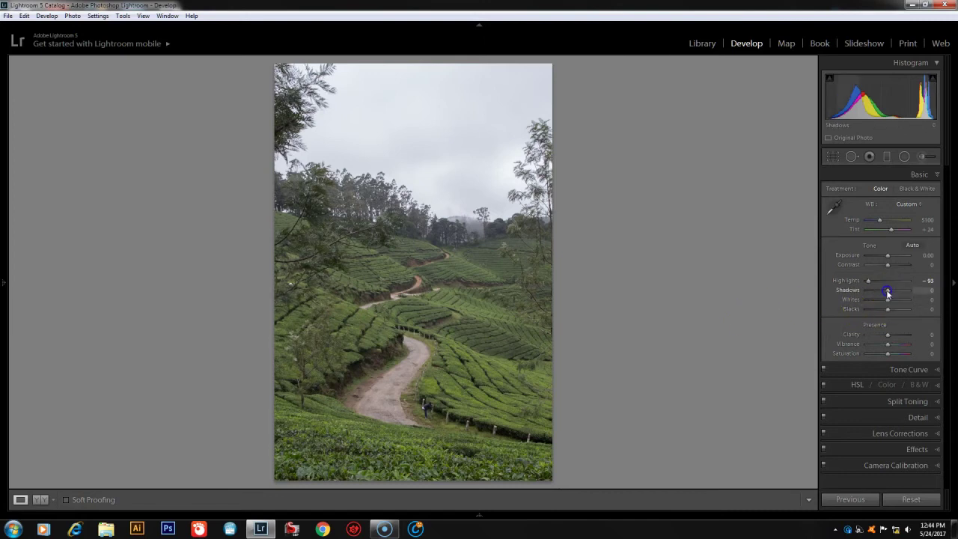
{"action": "left_click_drag", "start_coordinate": [886, 290], "coordinate": [892, 290]}
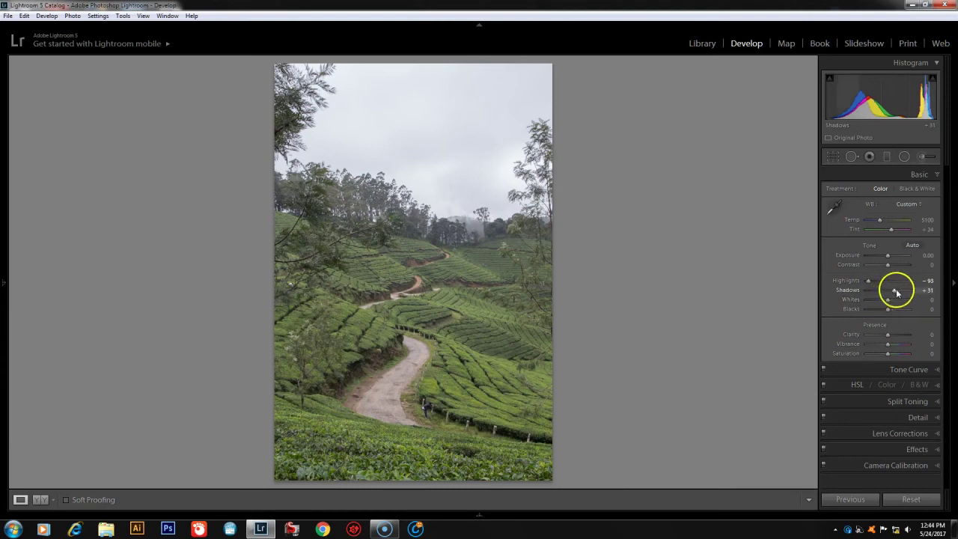
{"action": "left_click", "coordinate": [894, 291]}
{"action": "left_click_drag", "start_coordinate": [895, 293], "coordinate": [922, 291]}
{"action": "left_click_drag", "start_coordinate": [865, 280], "coordinate": [856, 283]}
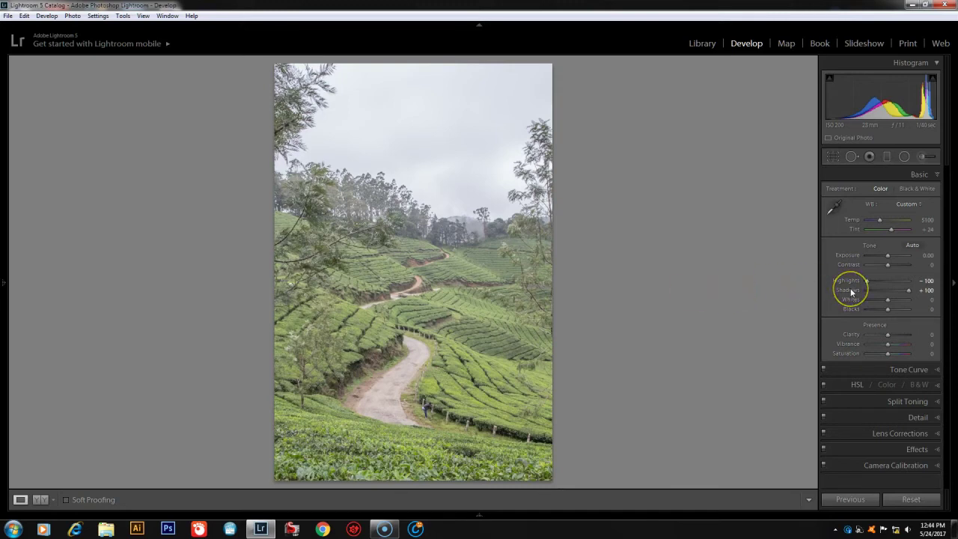
{"action": "left_click_drag", "start_coordinate": [851, 291], "coordinate": [890, 271]}
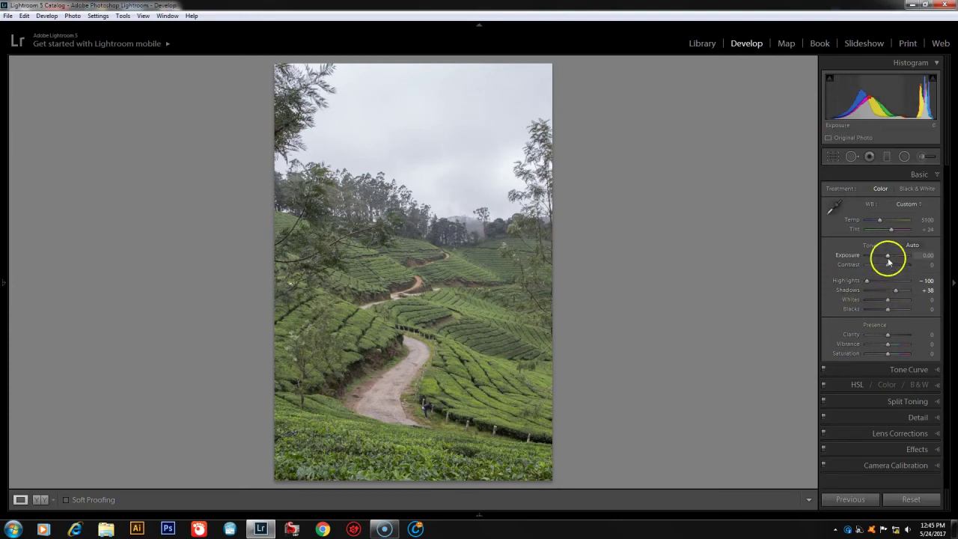
{"action": "double_click", "coordinate": [846, 290]}
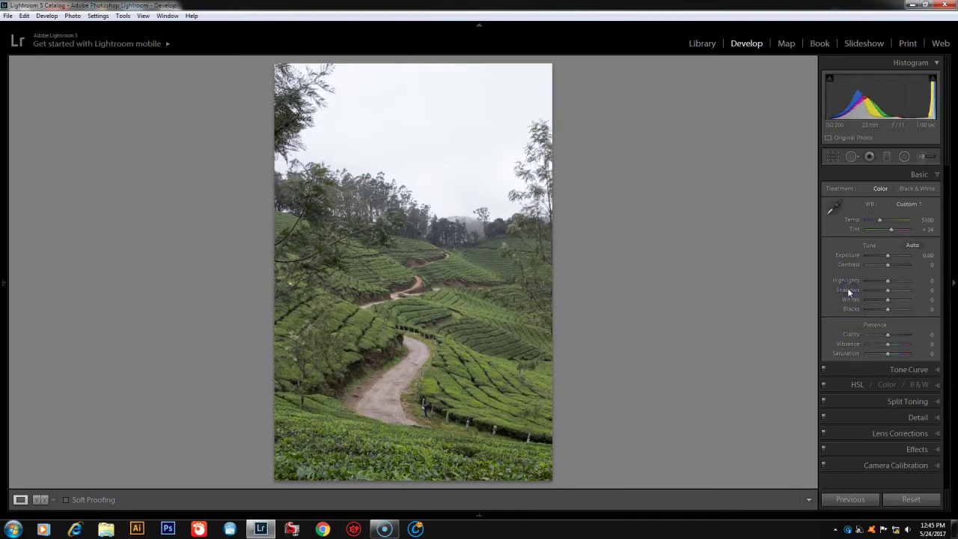
Step: Try brightening the whole photo with Exposure at +0.48 and reset it
{"action": "left_click", "coordinate": [887, 257]}
{"action": "left_click_drag", "start_coordinate": [887, 256], "coordinate": [890, 256]}
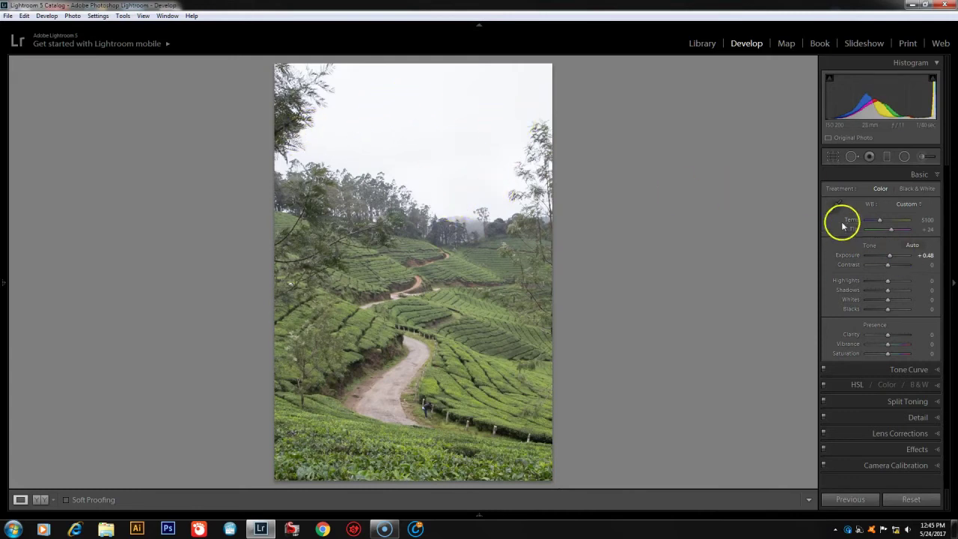
{"action": "double_click", "coordinate": [849, 259]}
Step: Set Highlights to -100 and Shadows to +38 to balance the sky and the tea fields
{"action": "mouse_move", "coordinate": [886, 281]}
{"action": "left_mouse_down"}
{"action": "mouse_move", "coordinate": [851, 283]}
{"action": "mouse_move", "coordinate": [897, 294]}
{"action": "left_mouse_up"}
{"action": "left_click", "coordinate": [897, 293]}
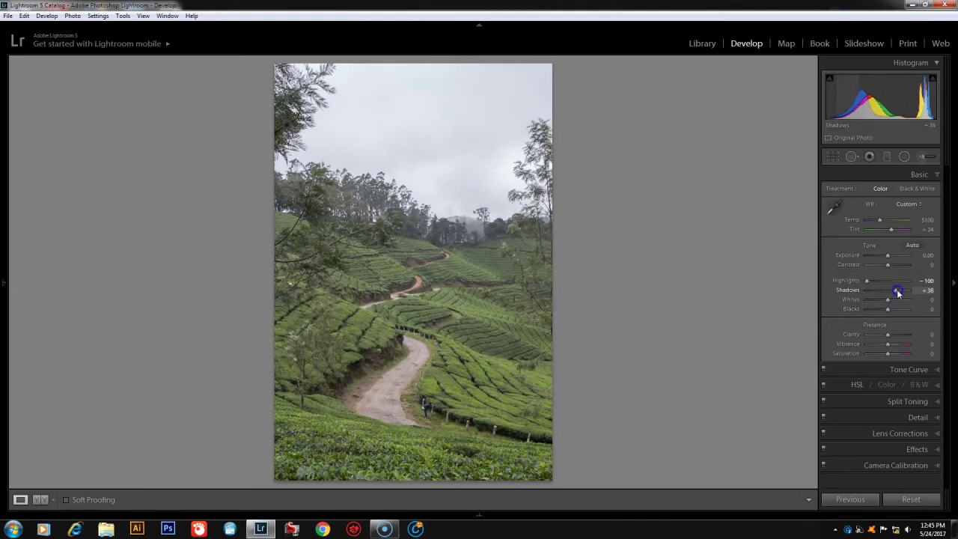
{"action": "left_click_drag", "start_coordinate": [896, 292], "coordinate": [898, 292]}
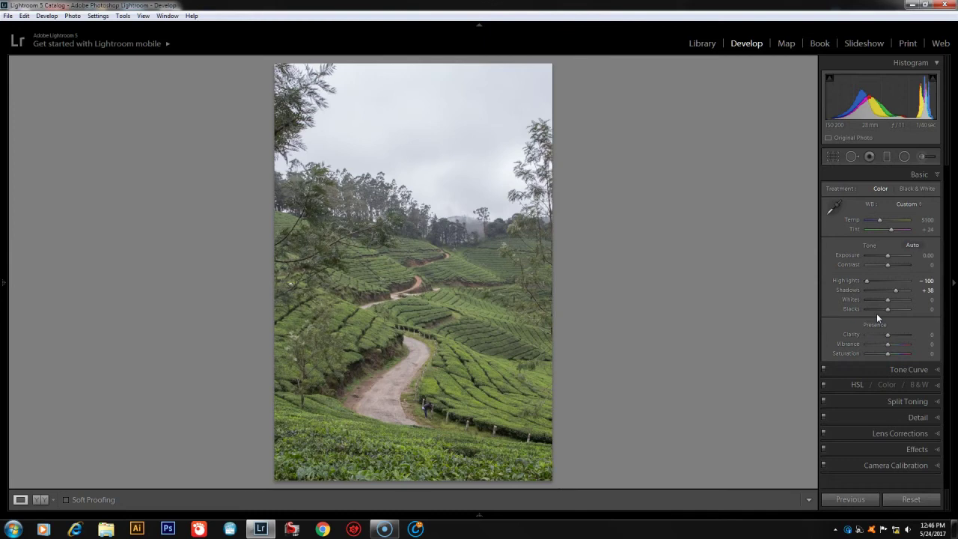
Step: Set Whites to +21, using the clipping preview to check for blown-out areas in the sky
{"action": "key", "text": "alt"}
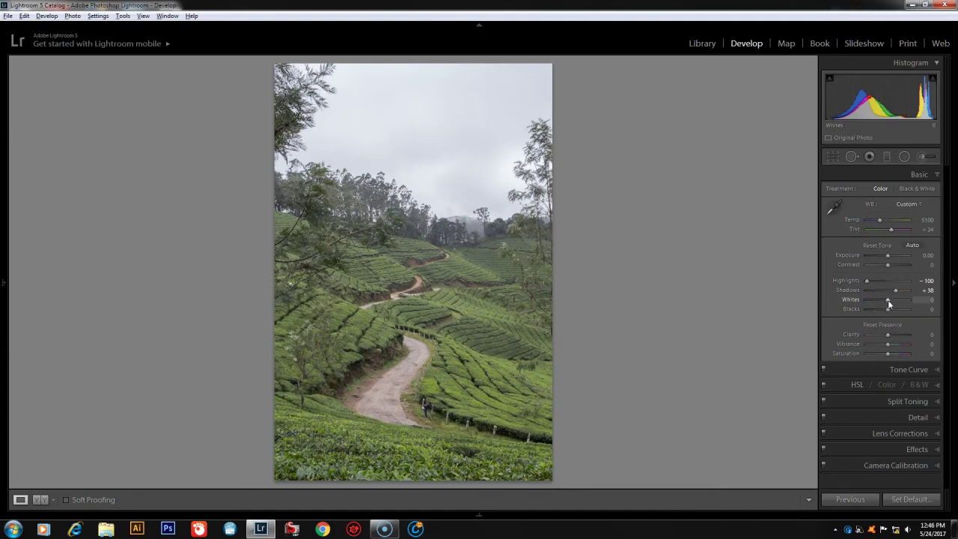
{"action": "left_click_drag", "start_coordinate": [888, 302], "coordinate": [897, 303]}
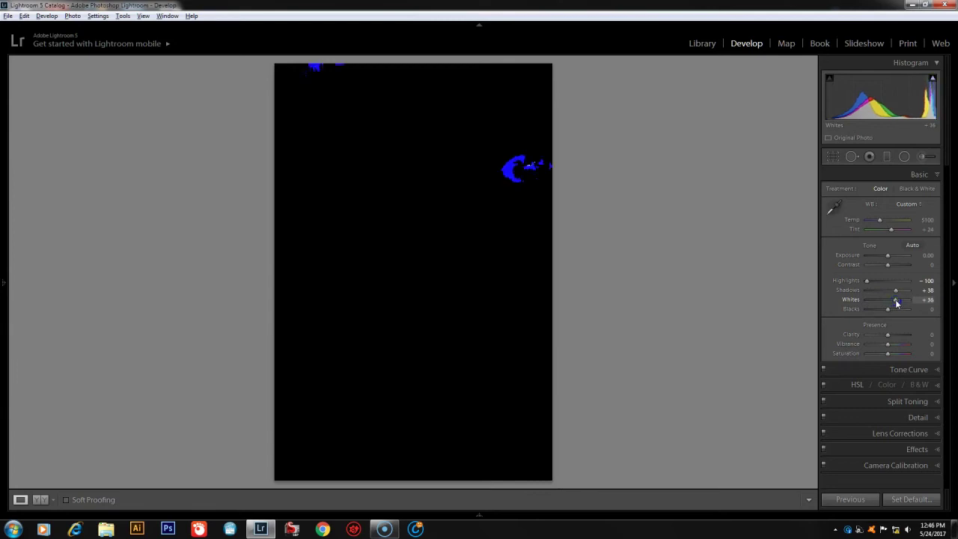
{"action": "left_click_drag", "start_coordinate": [897, 303], "coordinate": [899, 301]}
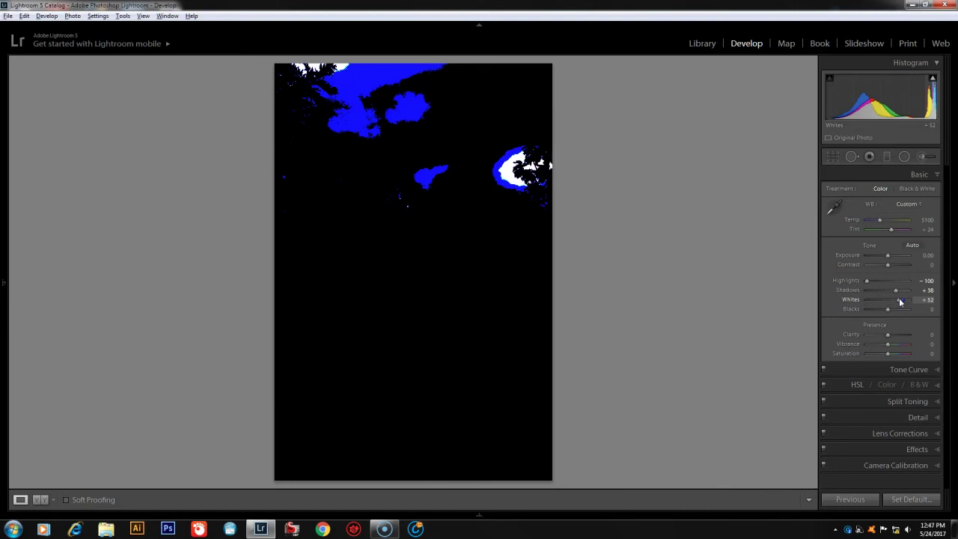
{"action": "left_click_drag", "start_coordinate": [900, 301], "coordinate": [892, 302]}
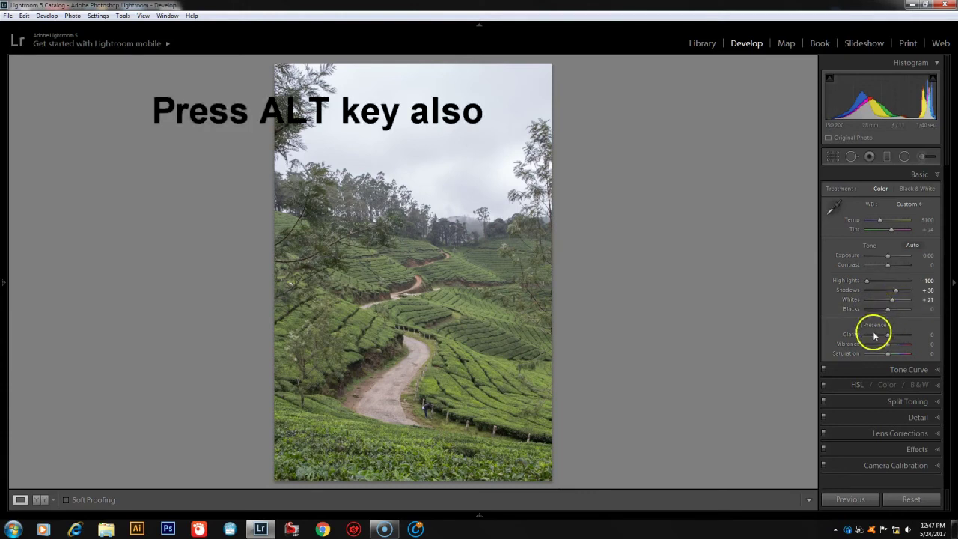
Step: Lower Blacks to -57, using the clipping preview to check for crushed dark areas
{"action": "left_click", "coordinate": [887, 309], "text": "alt"}
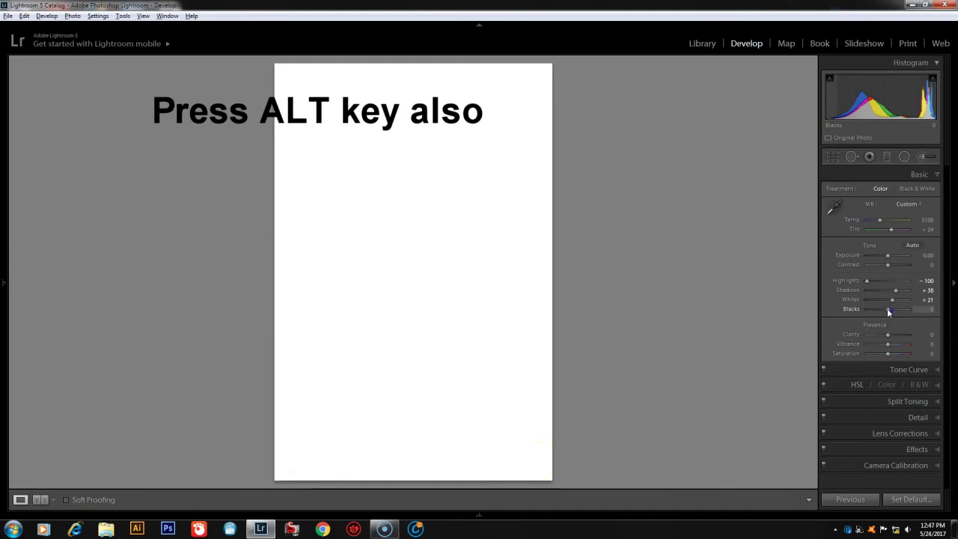
{"action": "left_click_drag", "start_coordinate": [888, 312], "coordinate": [877, 312]}
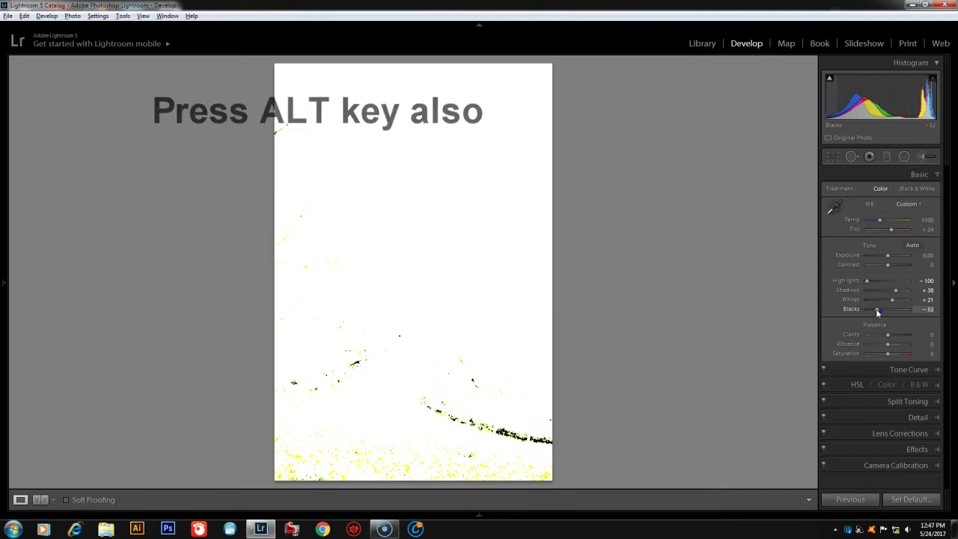
{"action": "left_click_drag", "start_coordinate": [877, 312], "coordinate": [876, 313]}
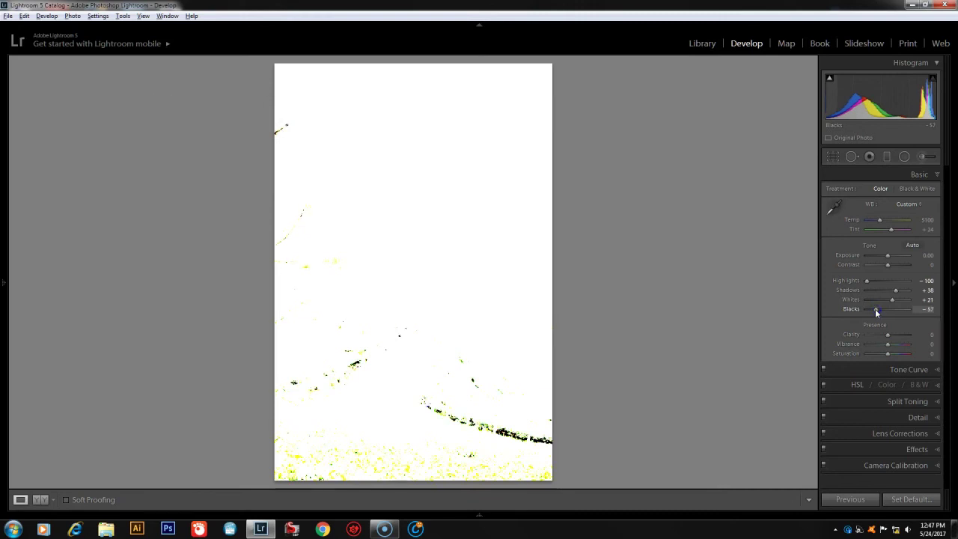
Step: Raise Blacks to -21, using the clipping preview to limit the crushed dark areas
{"action": "left_click_drag", "start_coordinate": [876, 313], "coordinate": [876, 312]}
{"action": "left_click_drag", "start_coordinate": [876, 312], "coordinate": [883, 313]}
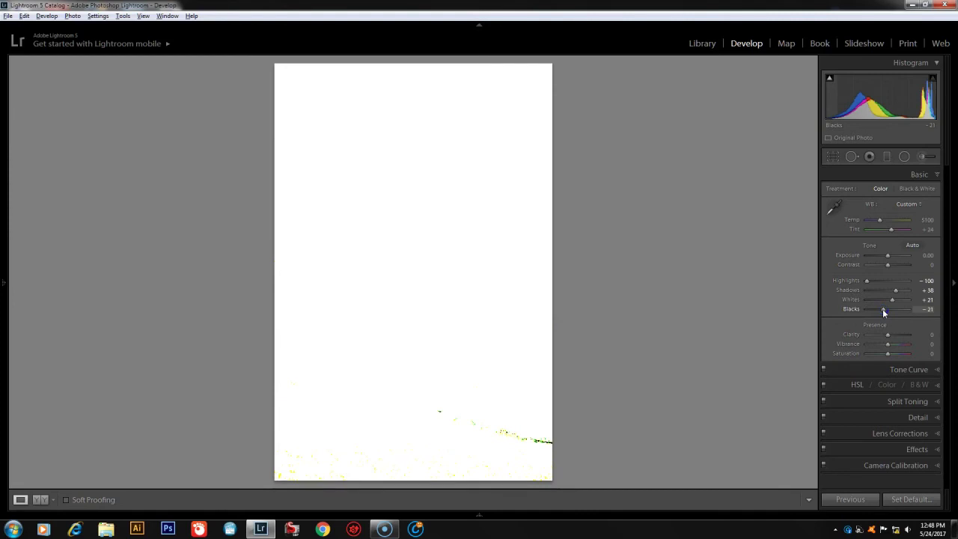
{"action": "left_click_drag", "start_coordinate": [883, 312], "coordinate": [884, 312]}
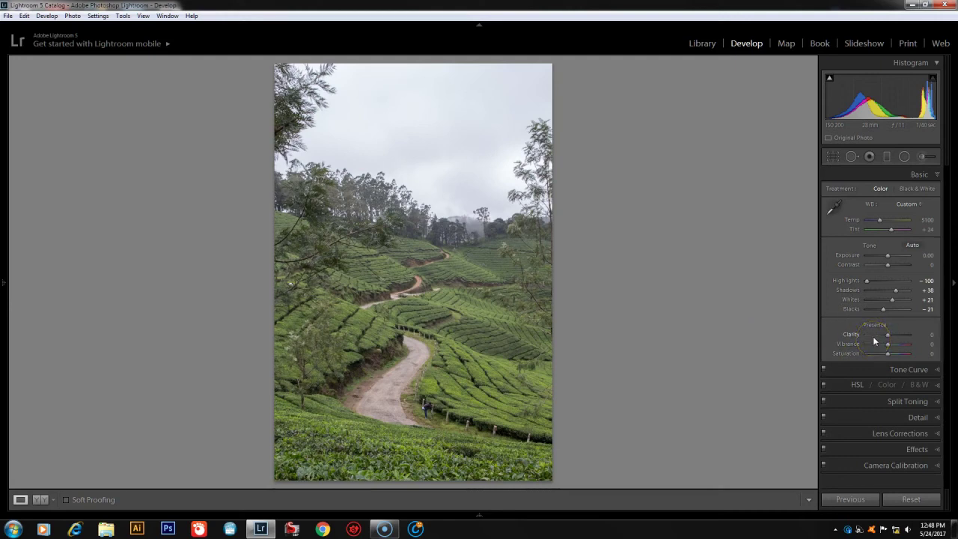
Step: Try the strongest midtone contrast with Clarity at +100 and reset it
{"action": "left_click_drag", "start_coordinate": [873, 342], "coordinate": [889, 338]}
{"action": "left_click_drag", "start_coordinate": [888, 338], "coordinate": [933, 340]}
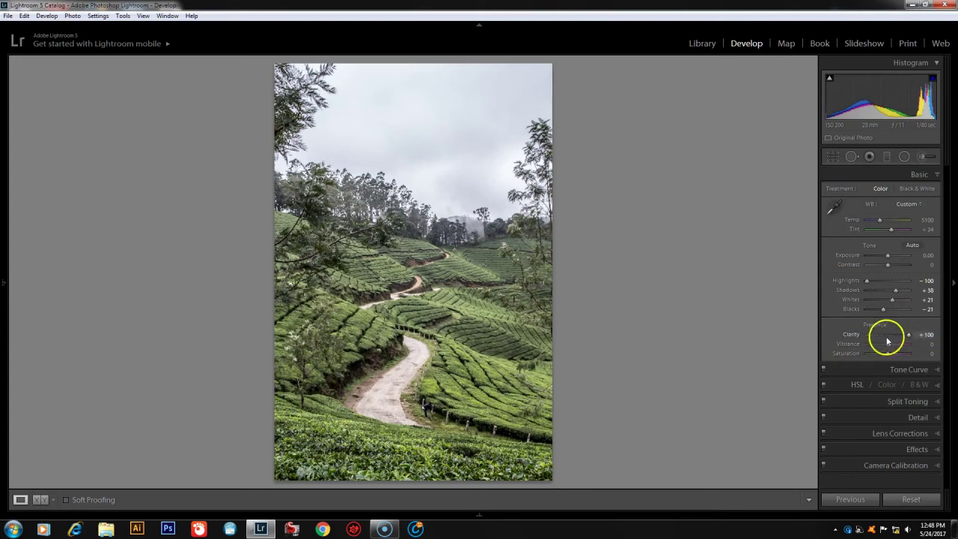
{"action": "double_click", "coordinate": [850, 336]}
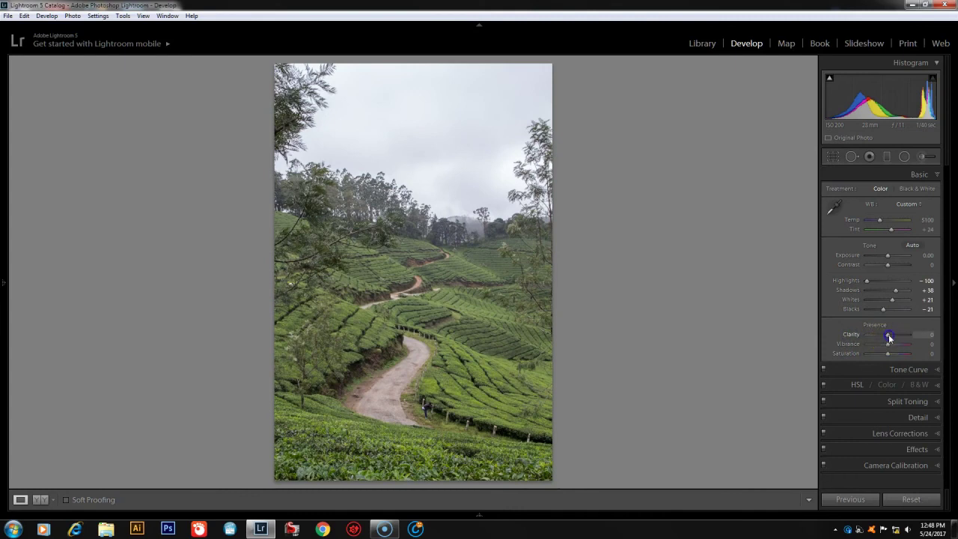
Step: Set the photo's presence values to Clarity +7, Vibrance +17 and Saturation +19
{"action": "left_click_drag", "start_coordinate": [888, 338], "coordinate": [890, 339]}
{"action": "left_click", "coordinate": [887, 354]}
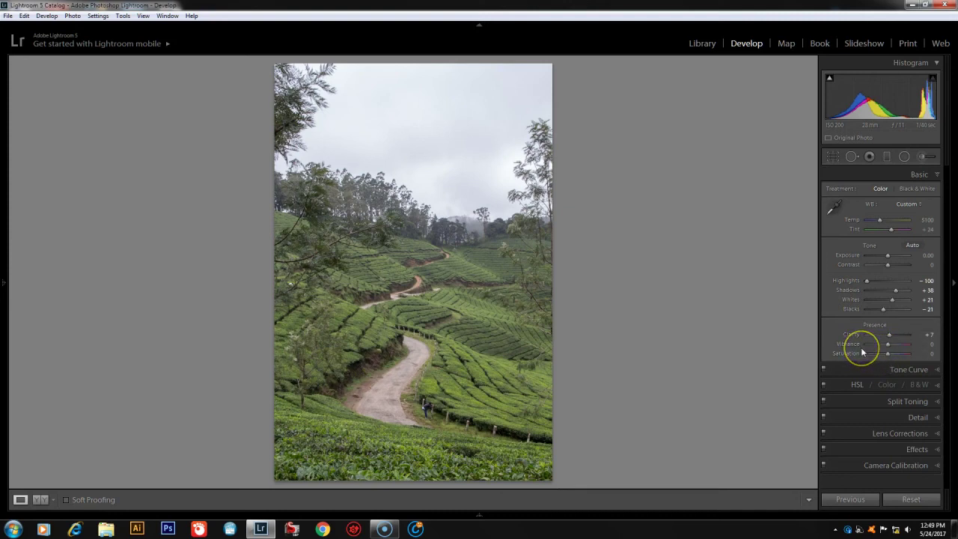
{"action": "left_click", "coordinate": [885, 352]}
{"action": "left_click", "coordinate": [887, 343]}
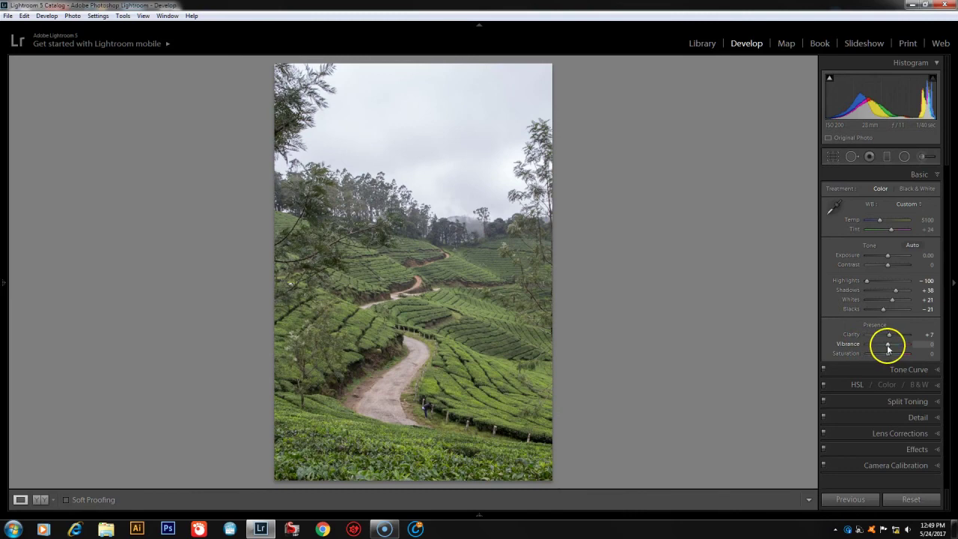
{"action": "mouse_move", "coordinate": [887, 348]}
{"action": "left_mouse_down"}
{"action": "mouse_move", "coordinate": [893, 356]}
{"action": "mouse_move", "coordinate": [891, 347]}
{"action": "left_mouse_up"}
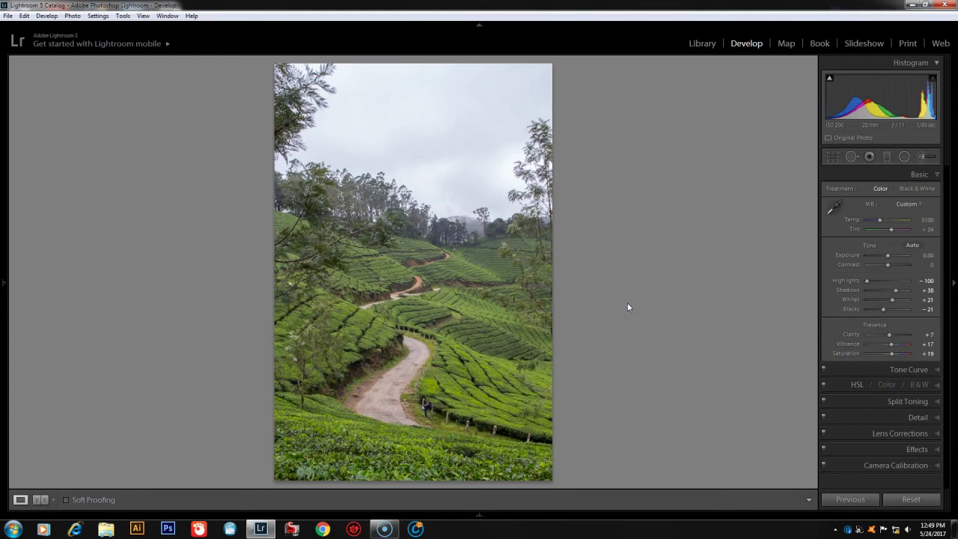
Step: Compare the original and edited photo side by side in the Before and After view
{"action": "key", "text": "y"}
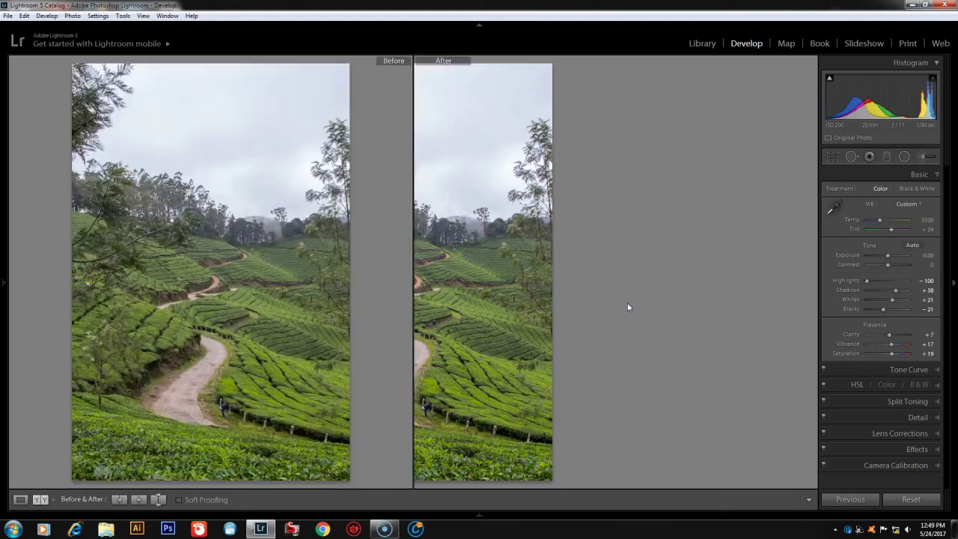